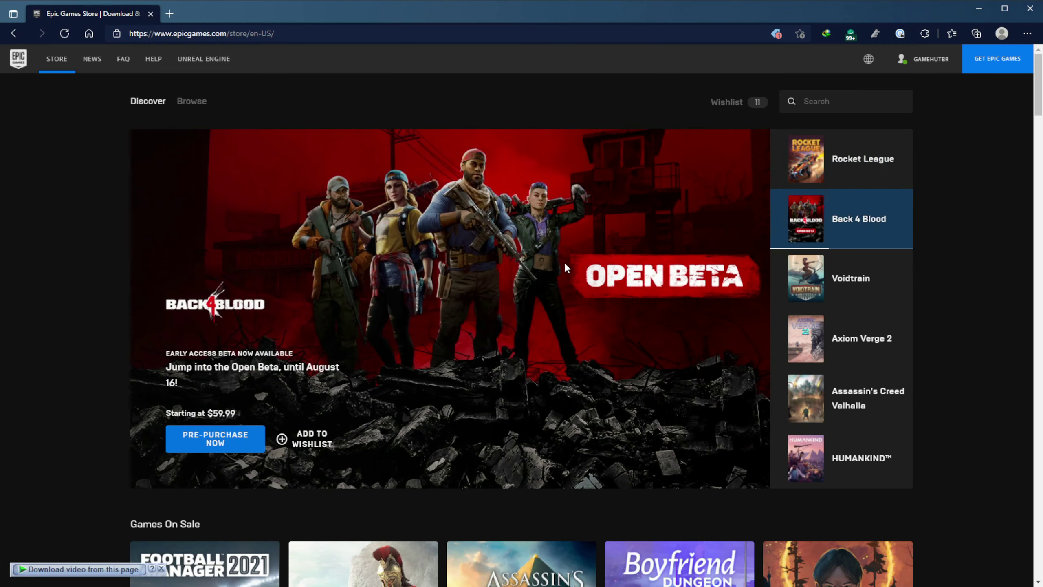
{"action": "scroll", "coordinate": [686, 319], "scroll_direction": "down", "scroll_amount": 3}
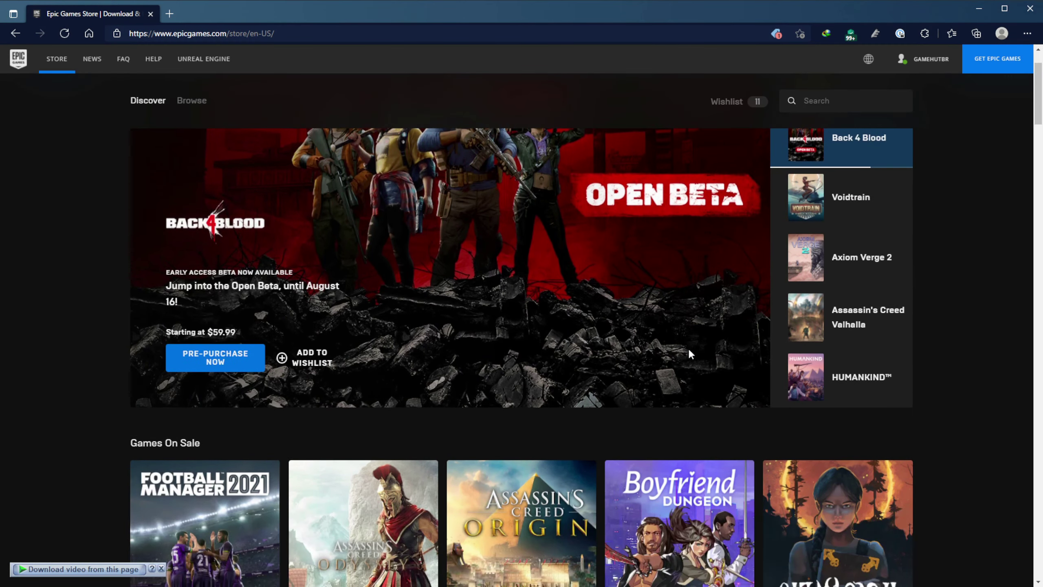
{"action": "scroll", "coordinate": [686, 343], "scroll_direction": "down", "scroll_amount": 5}
{"action": "scroll", "coordinate": [686, 342], "scroll_direction": "down", "scroll_amount": 5}
{"action": "scroll", "coordinate": [668, 359], "scroll_direction": "down", "scroll_amount": 4}
{"action": "scroll", "coordinate": [652, 367], "scroll_direction": "down", "scroll_amount": 4}
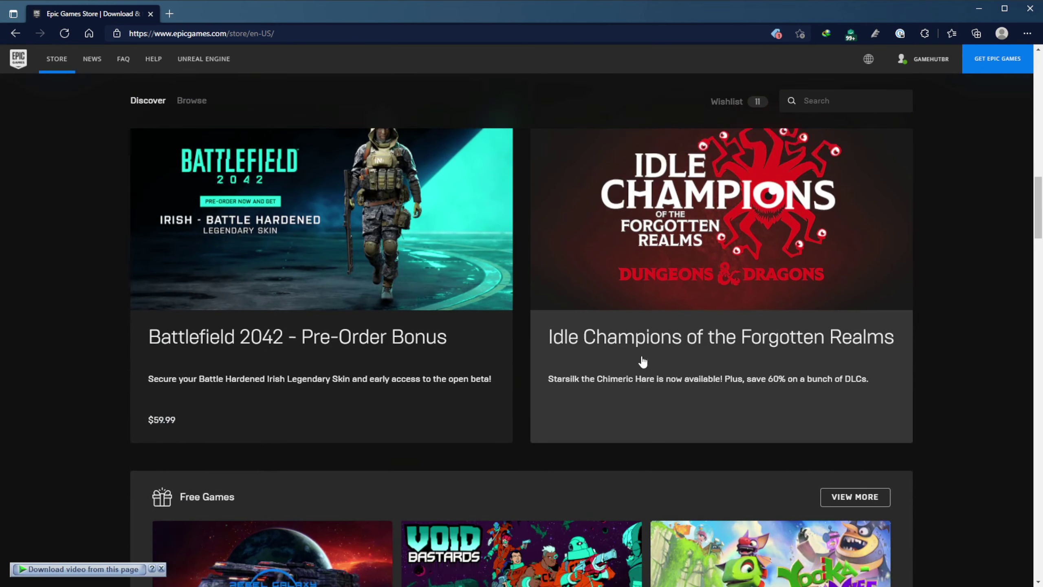
{"action": "scroll", "coordinate": [636, 359], "scroll_direction": "down", "scroll_amount": 4}
{"action": "scroll", "coordinate": [489, 326], "scroll_direction": "down", "scroll_amount": 3}
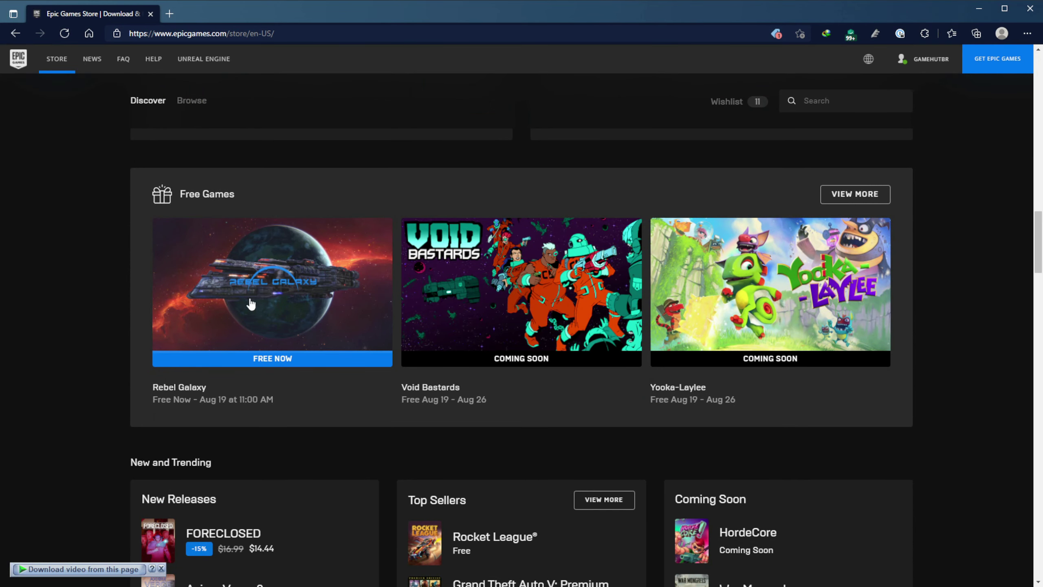
Open the Rebel Galaxy product page from the Free Games section
{"action": "left_click", "coordinate": [279, 305]}
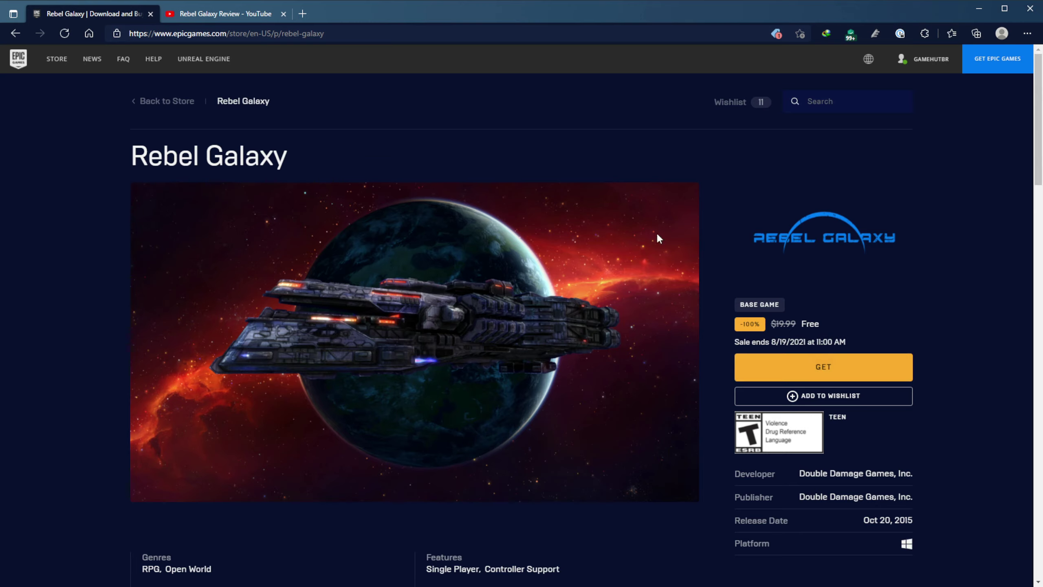
Get Rebel Galaxy and place the $0.00 order so the thank-you message appears
{"action": "left_click", "coordinate": [862, 367]}
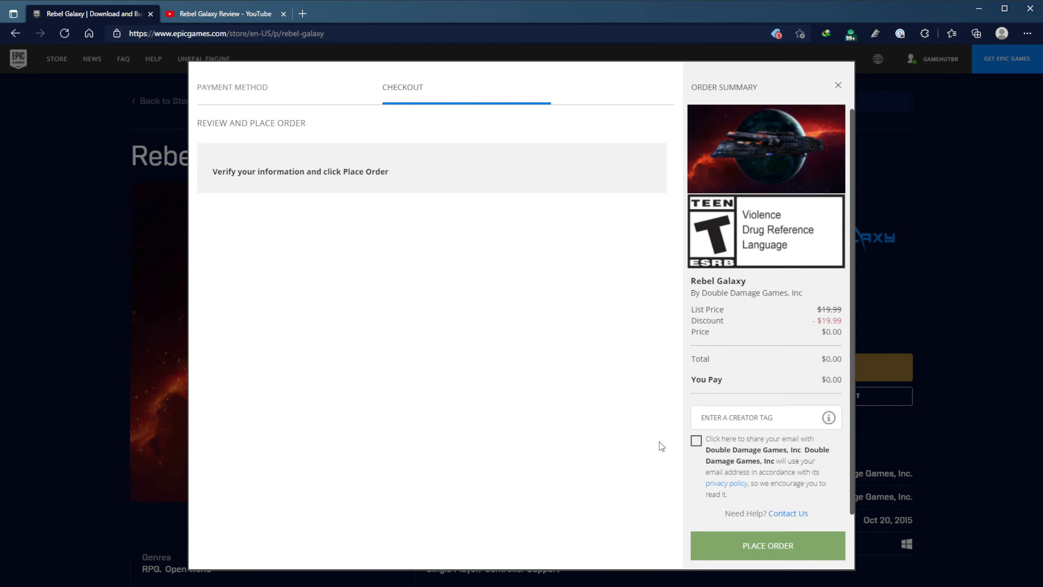
{"action": "left_click", "coordinate": [793, 554]}
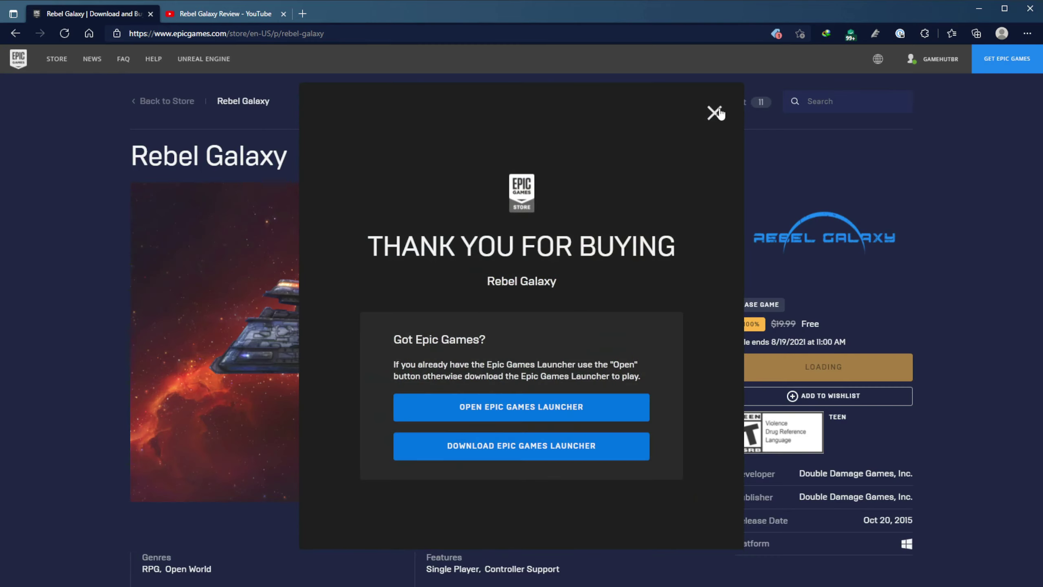
Dismiss the Thank You For Buying dialog, leaving Rebel Galaxy shown as In Library
{"action": "left_click", "coordinate": [716, 112]}
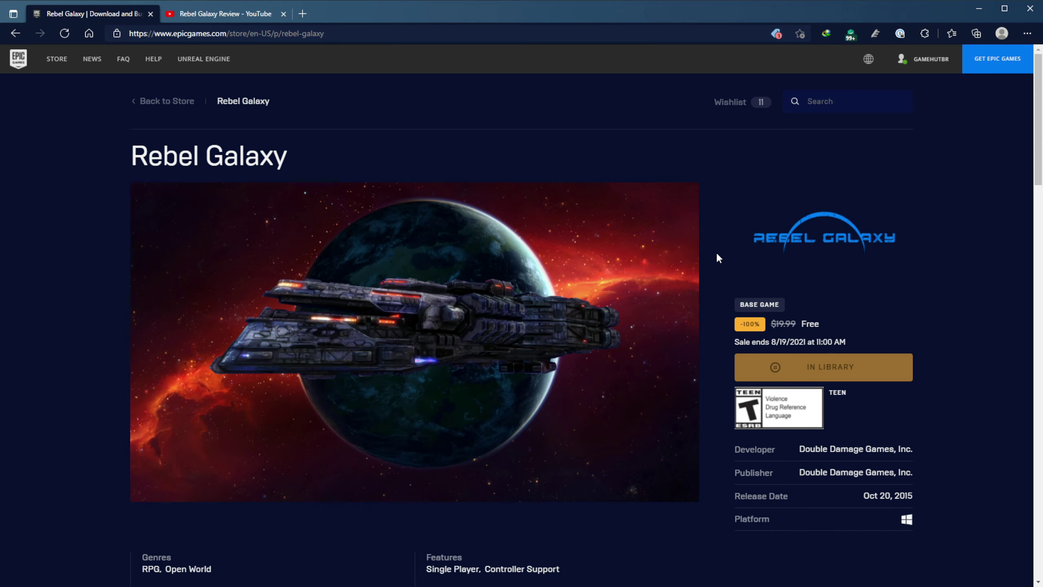
Go Back to Store, landing on the main page with the Free Games section
{"action": "left_click", "coordinate": [149, 106]}
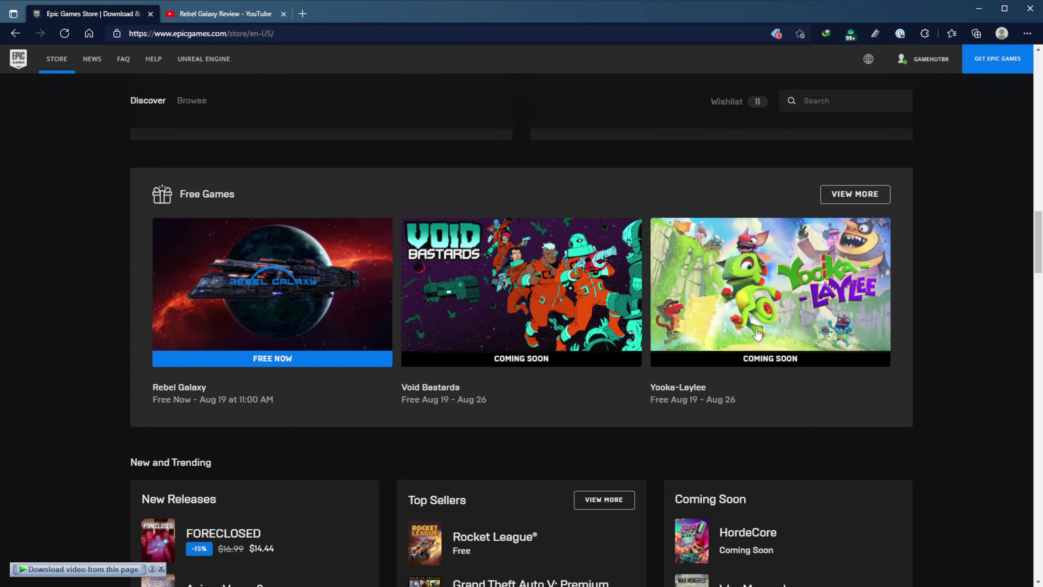